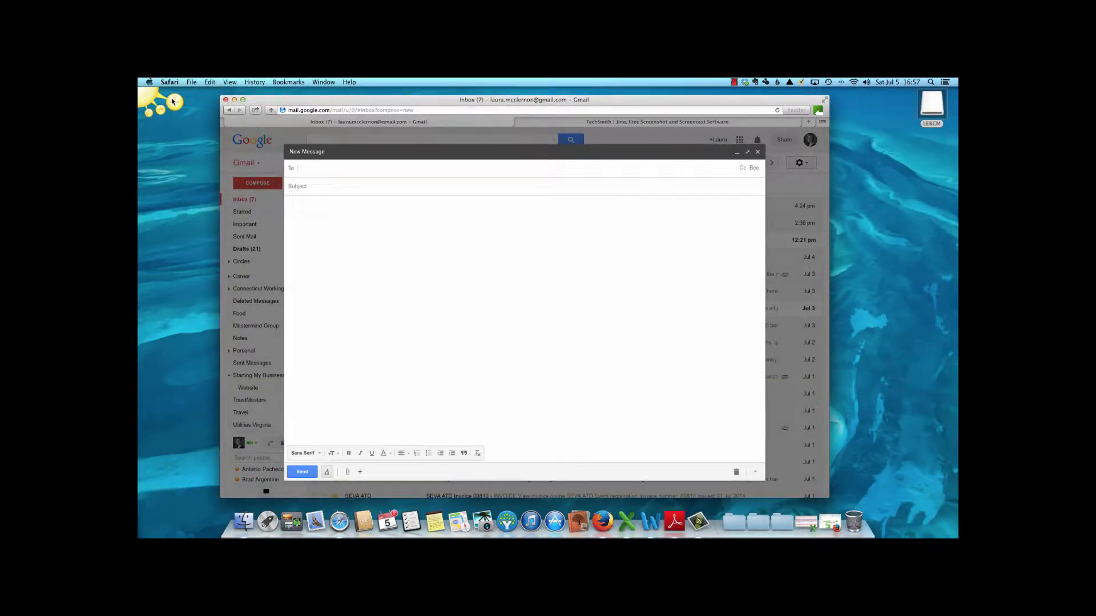
pyautogui.click(173, 102)
pyautogui.moveTo(195, 107); pyautogui.dragTo(748, 383)
pyautogui.click(263, 393)
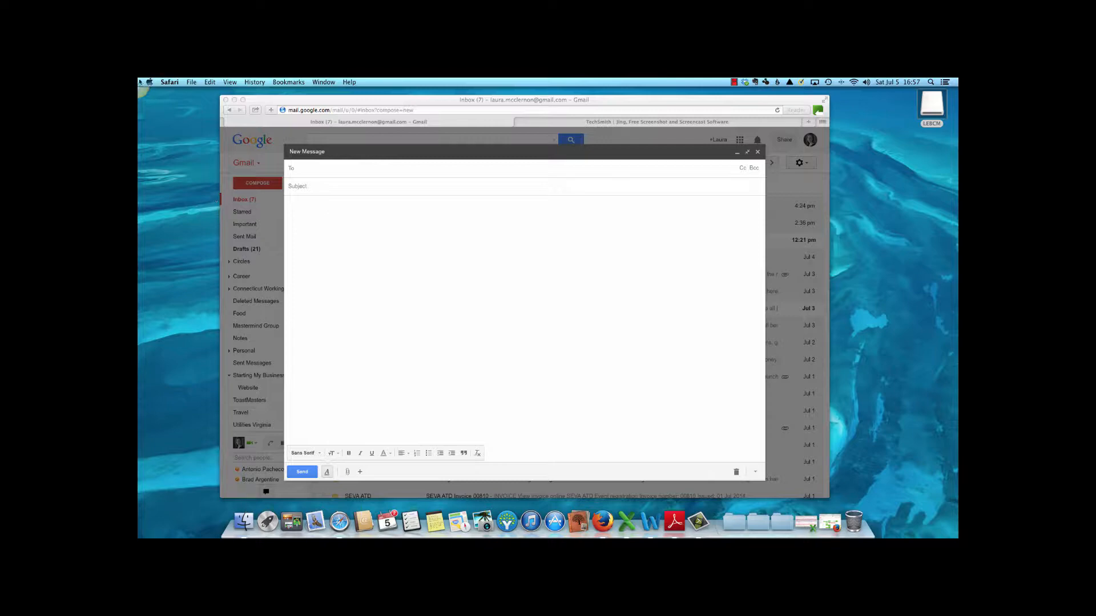
# Step: Open Jing's capture history to view earlier captures and close it again
pyautogui.moveTo(171, 111)
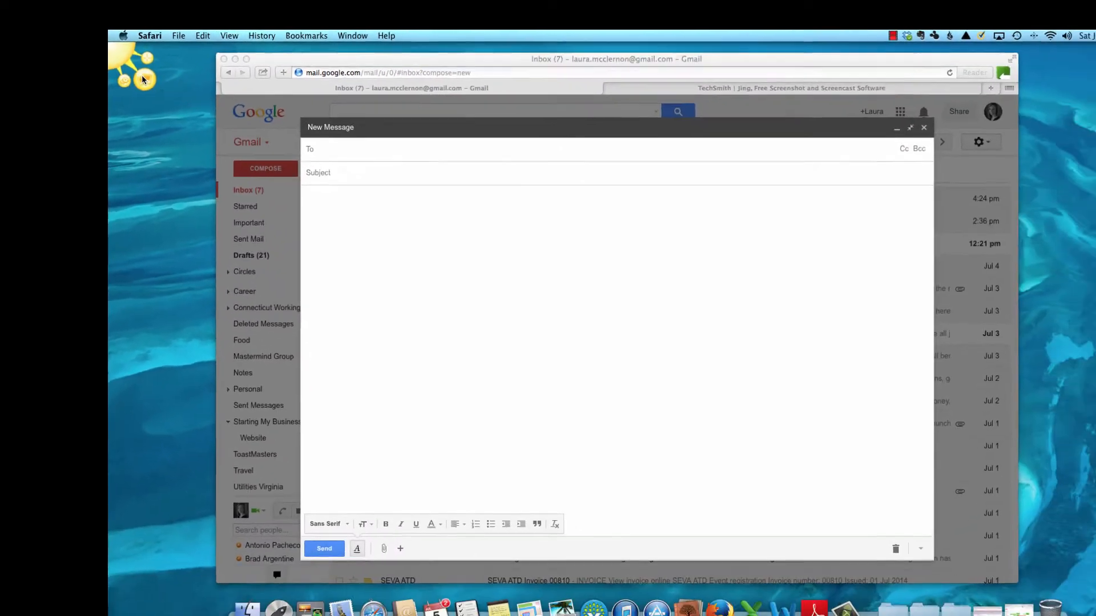
pyautogui.click(190, 113)
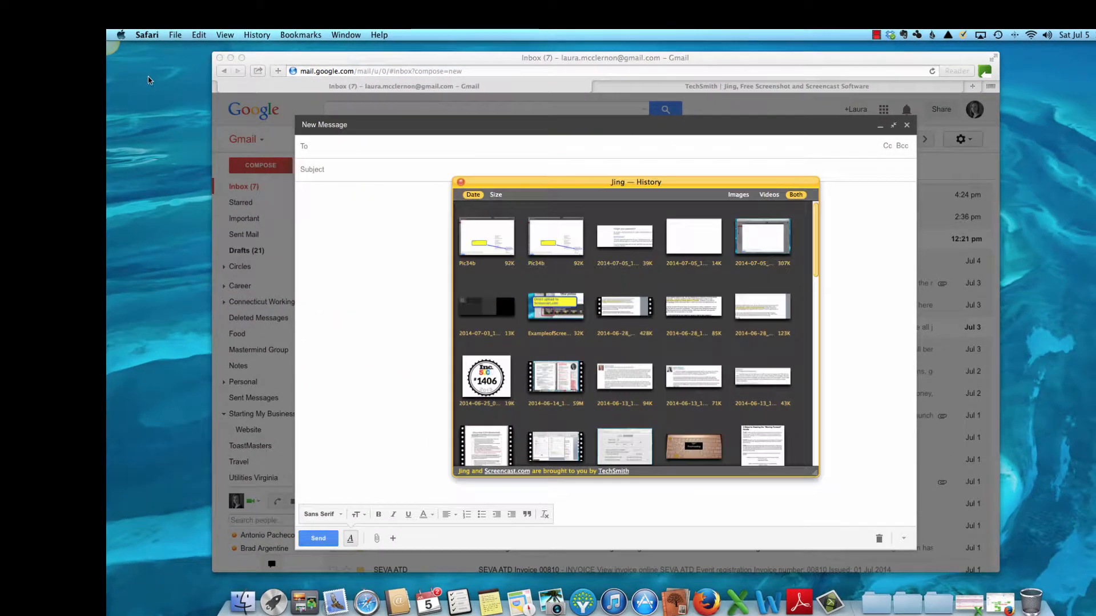
pyautogui.click(463, 183)
pyautogui.moveTo(126, 85)
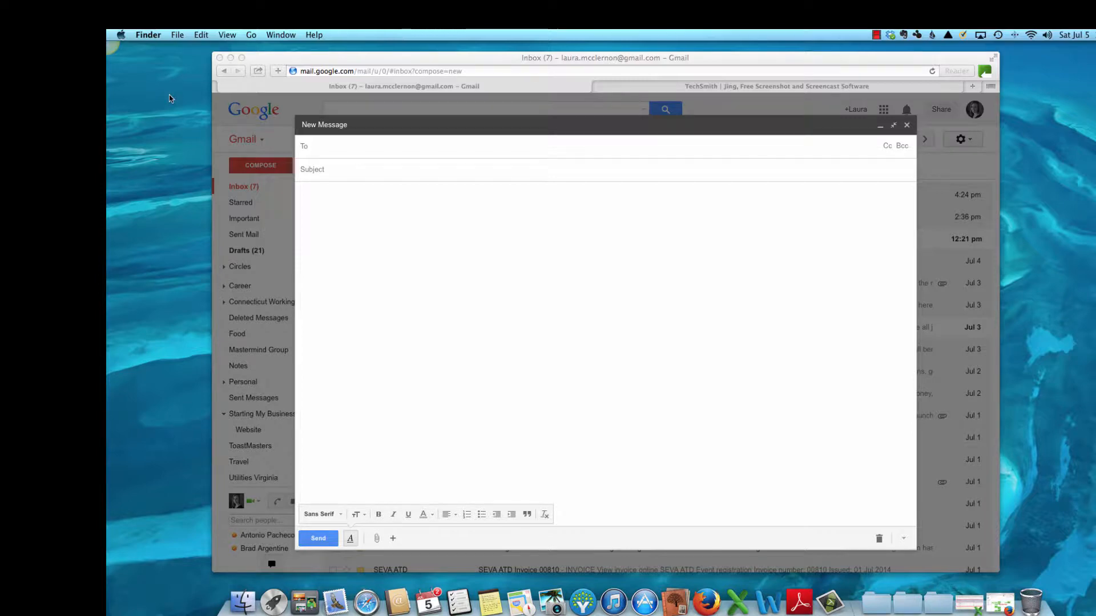
# Step: Expand the Canned responses submenu in the new message's additional options
pyautogui.click(904, 539)
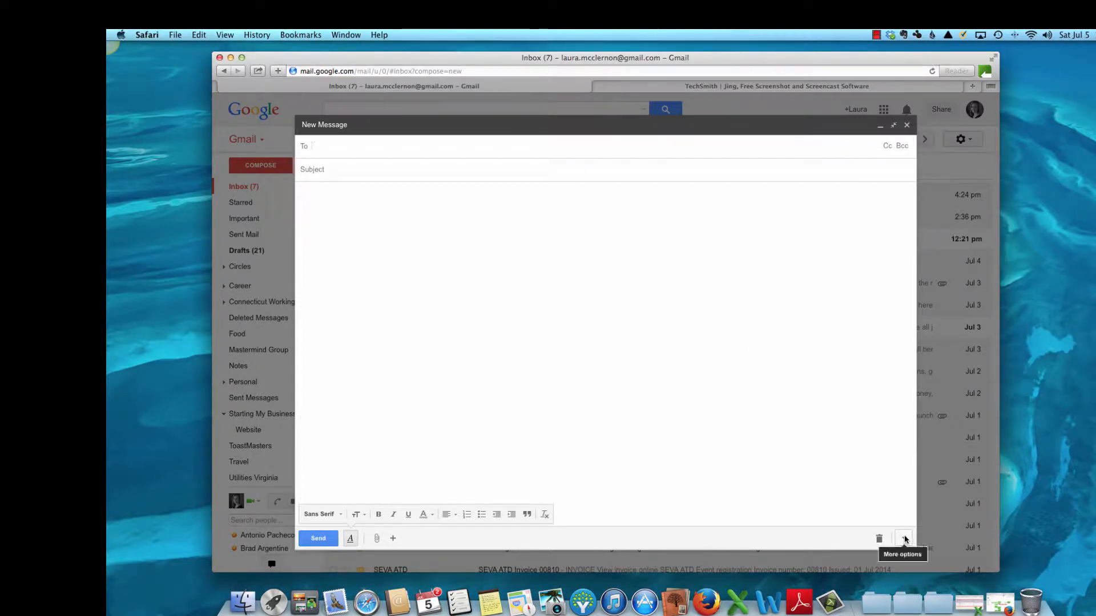
pyautogui.click(904, 538)
pyautogui.moveTo(876, 453)
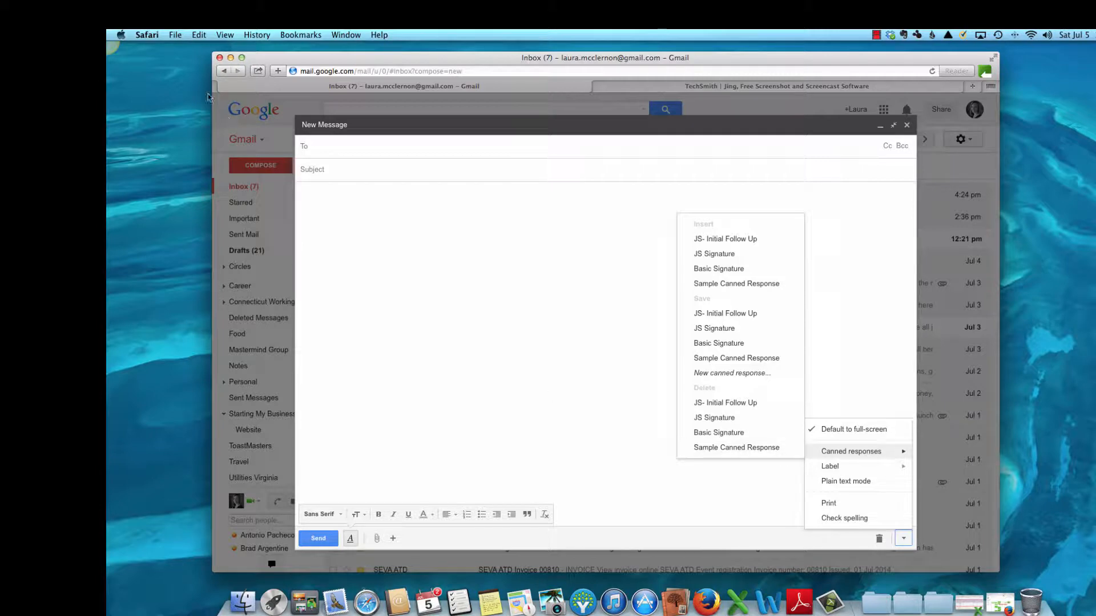
# Step: Capture an image of the New Message window and its open menus with Jing, about 1191 x 820 in size
pyautogui.click(140, 55)
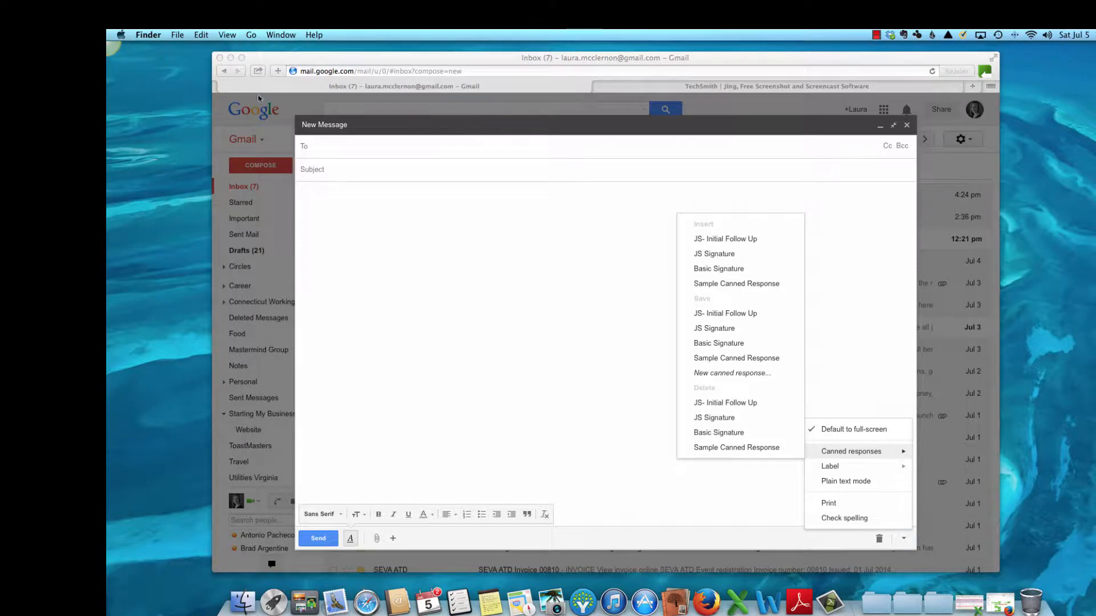
pyautogui.click(146, 57)
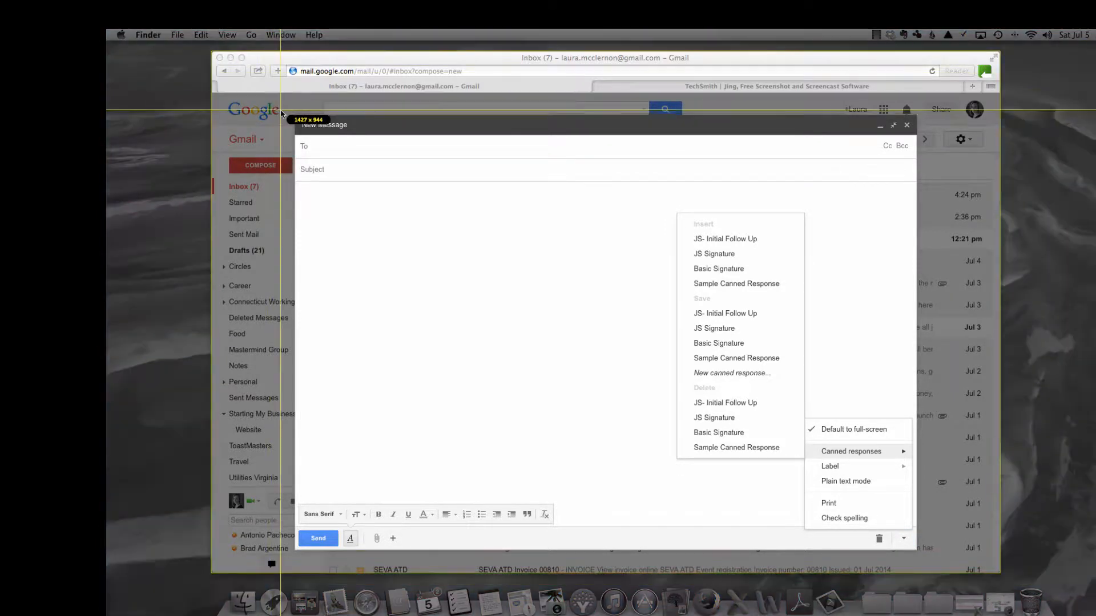
pyautogui.moveTo(277, 106); pyautogui.dragTo(936, 558)
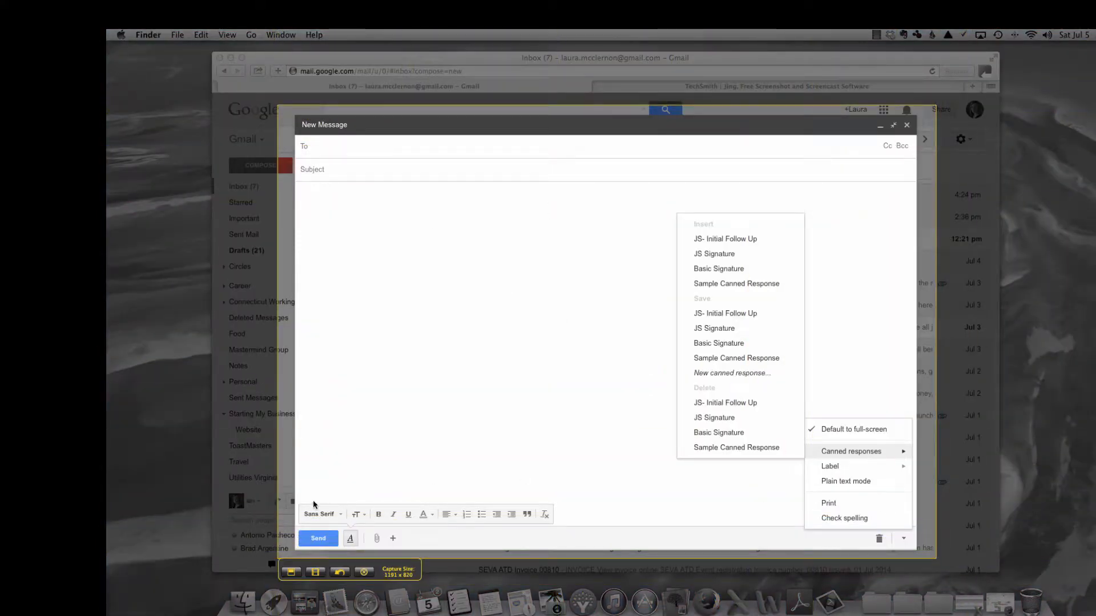
pyautogui.click(291, 575)
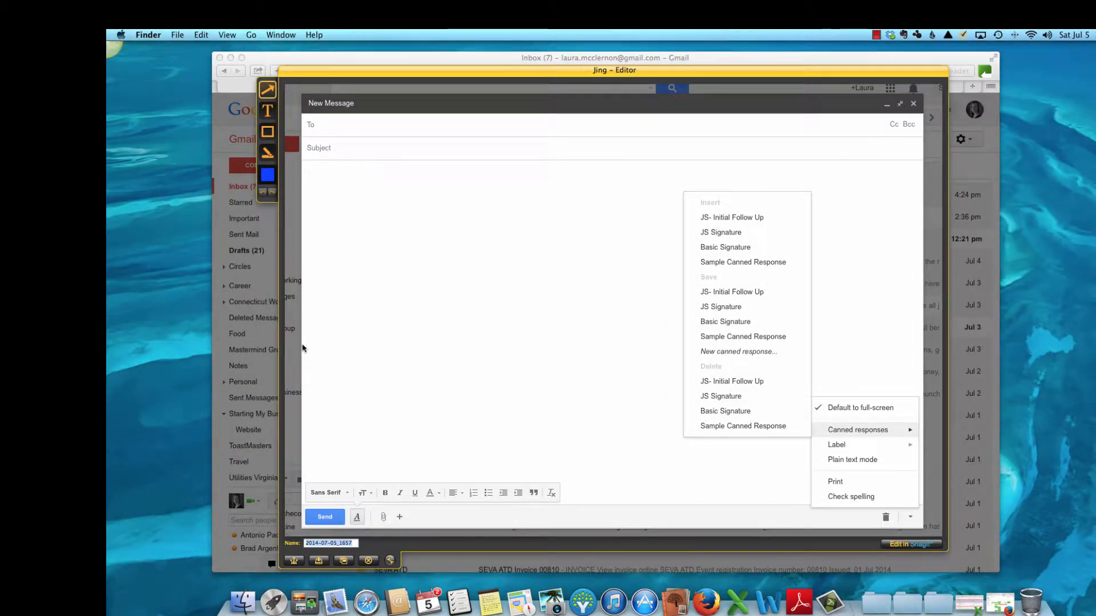
# Step: Annotate the capture with a blue frame around Canned responses and a long blue arrow pointing at it
pyautogui.click(268, 133)
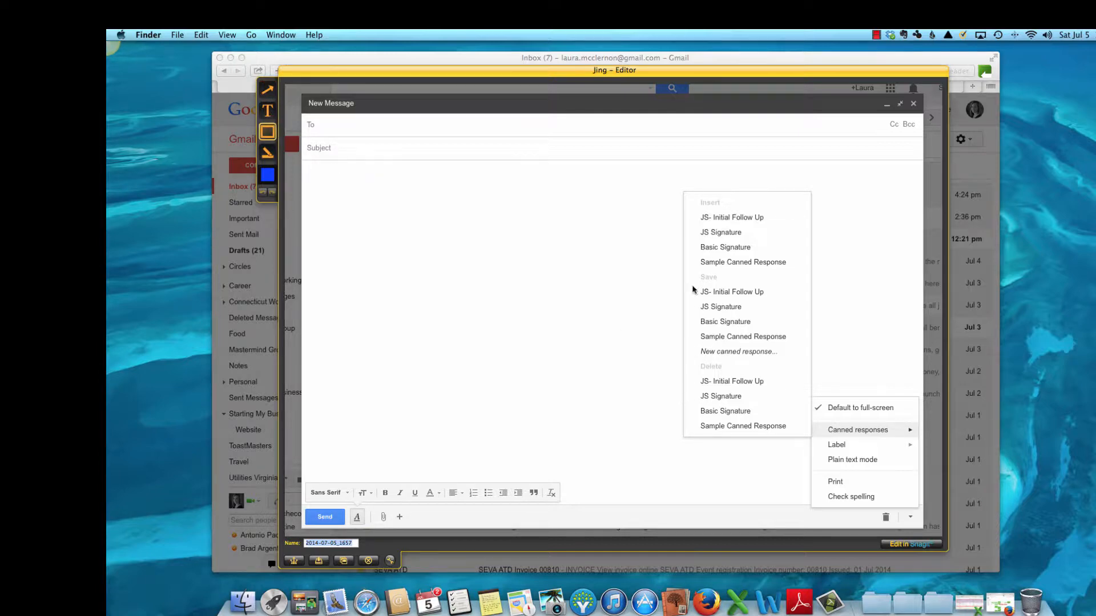
pyautogui.moveTo(815, 422)
pyautogui.mouseDown()
pyautogui.moveTo(859, 445)
pyautogui.moveTo(924, 437)
pyautogui.mouseUp()
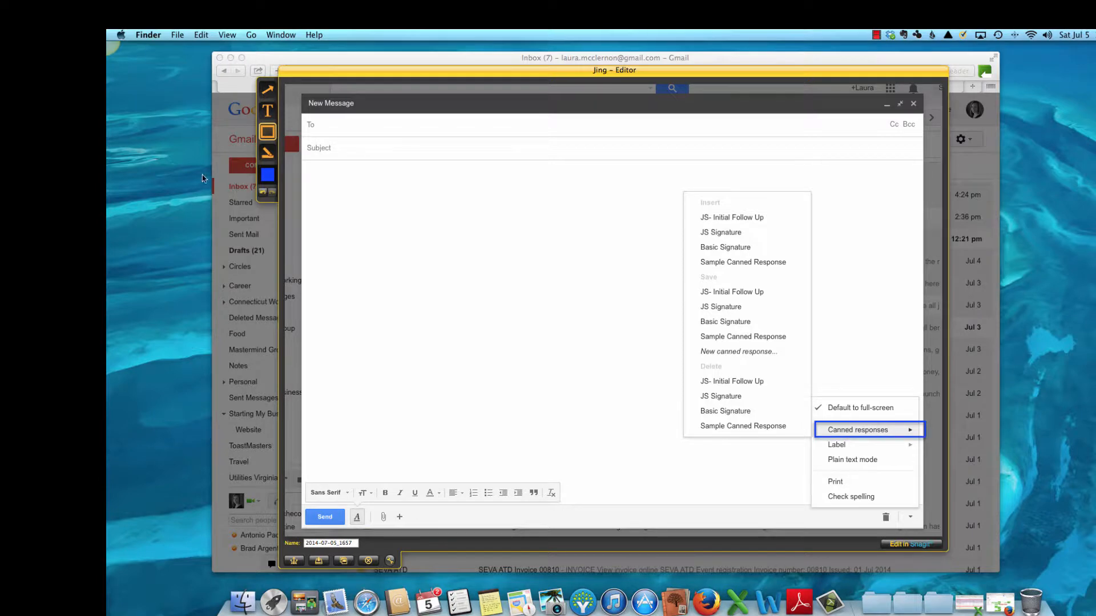
pyautogui.click(267, 89)
pyautogui.moveTo(457, 394); pyautogui.dragTo(815, 429)
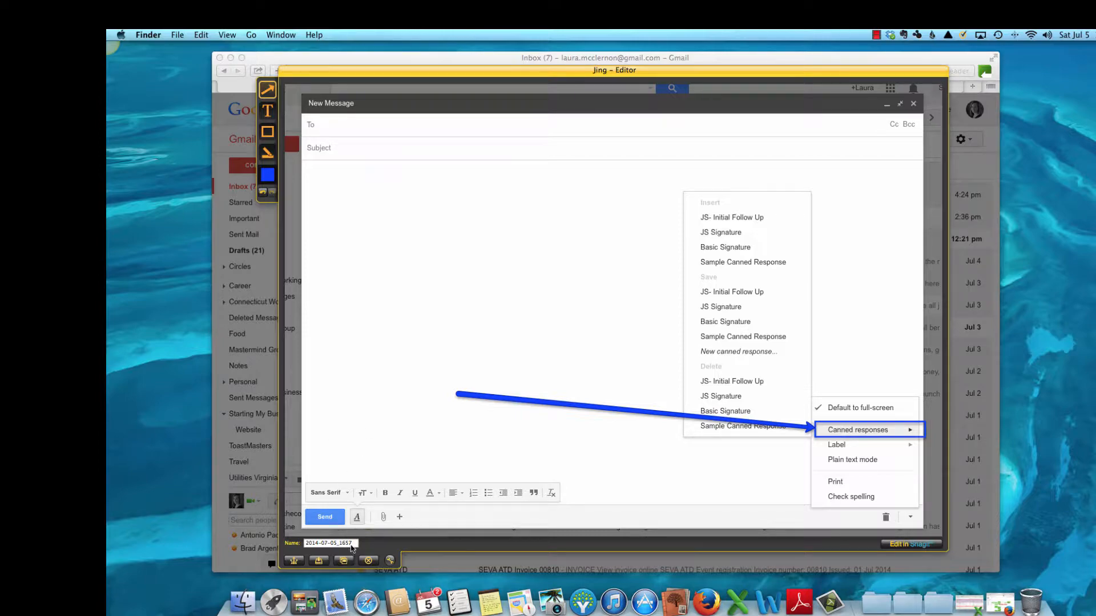
# Step: Name the annotated capture Pic001 and copy it to the clipboard
pyautogui.moveTo(354, 542); pyautogui.dragTo(298, 542)
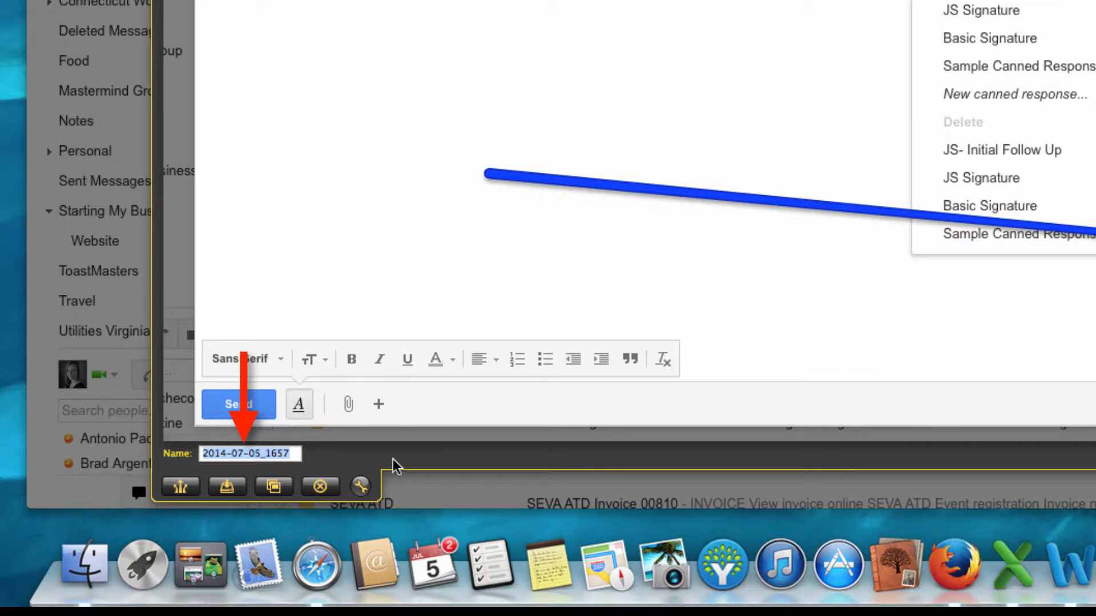
pyautogui.write('Pic001')
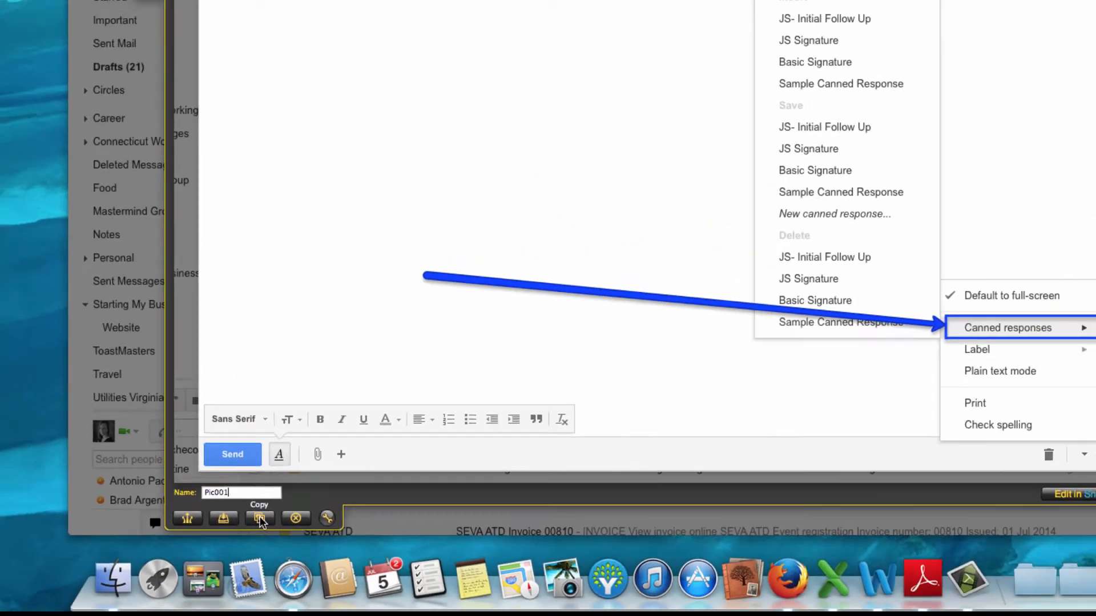
pyautogui.click(274, 490)
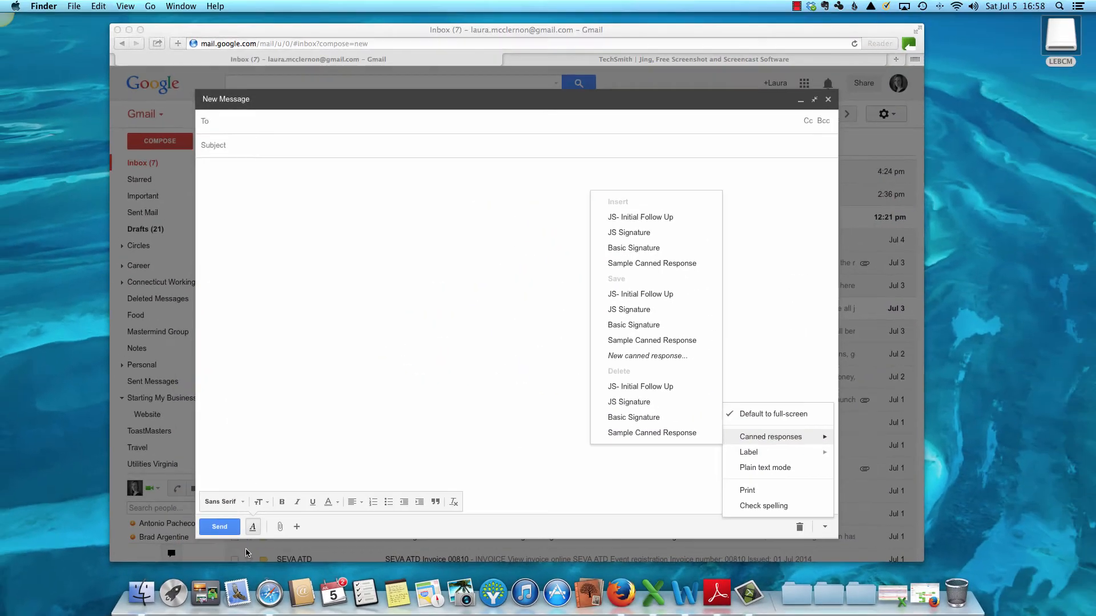
# Step: Paste the copied capture into the body of the new message and dismiss the Jing notice
pyautogui.click(308, 207)
pyautogui.click(323, 186)
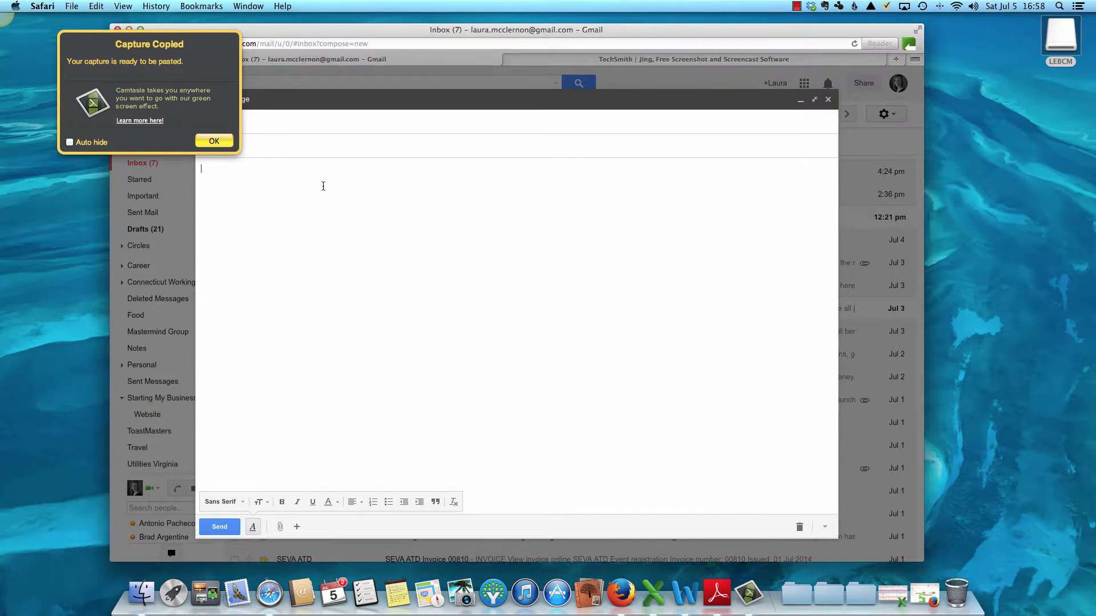
pyautogui.press('super+v')
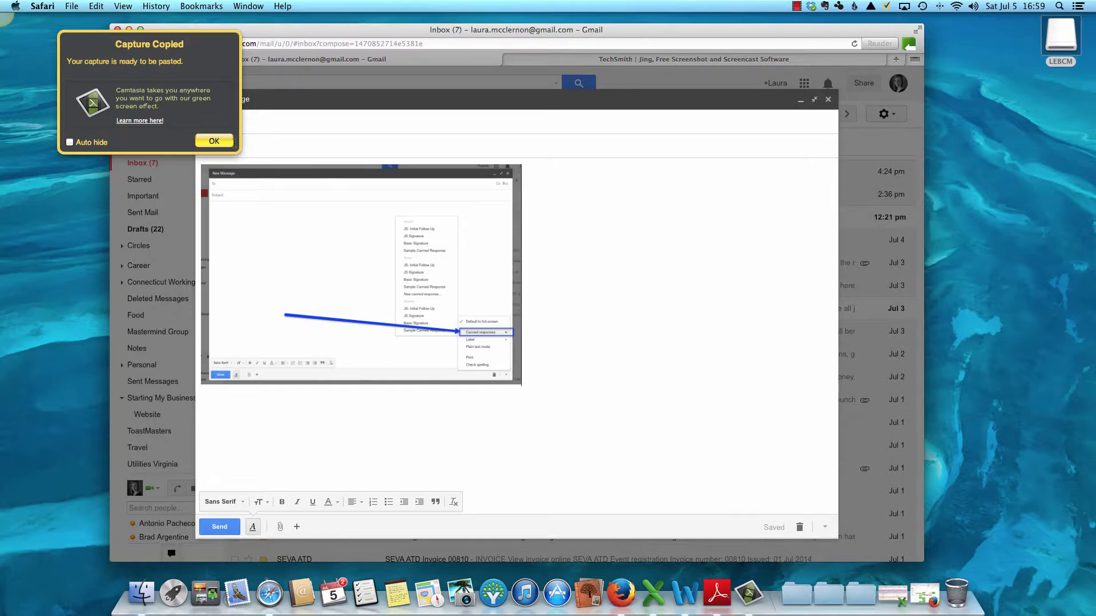
pyautogui.click(214, 141)
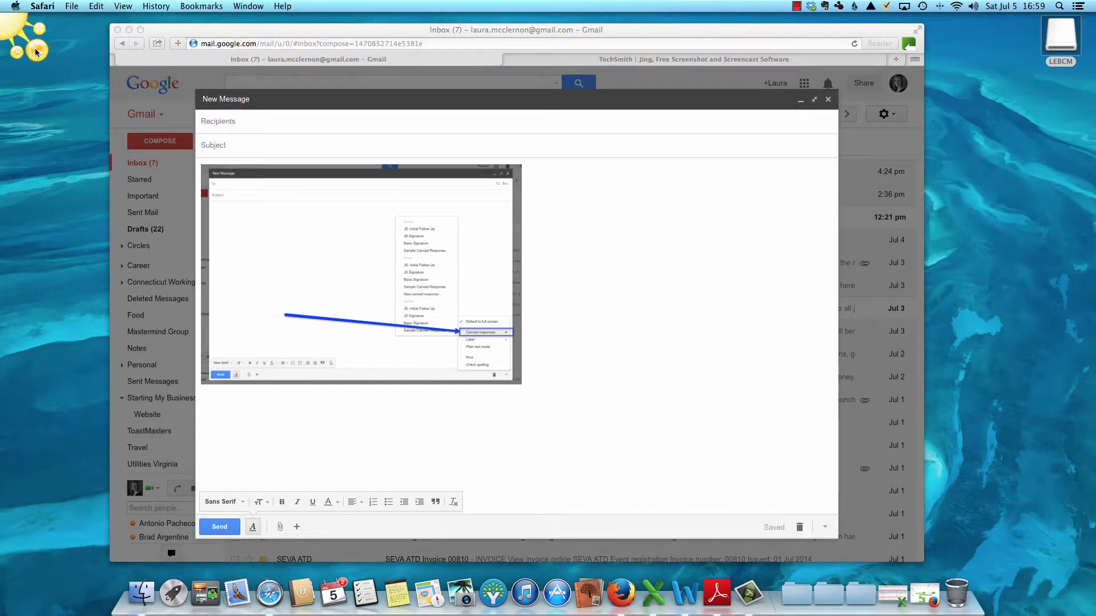
# Step: Reopen the Pic001 capture from Jing's history and share it via Screencast.com
pyautogui.click(29, 43)
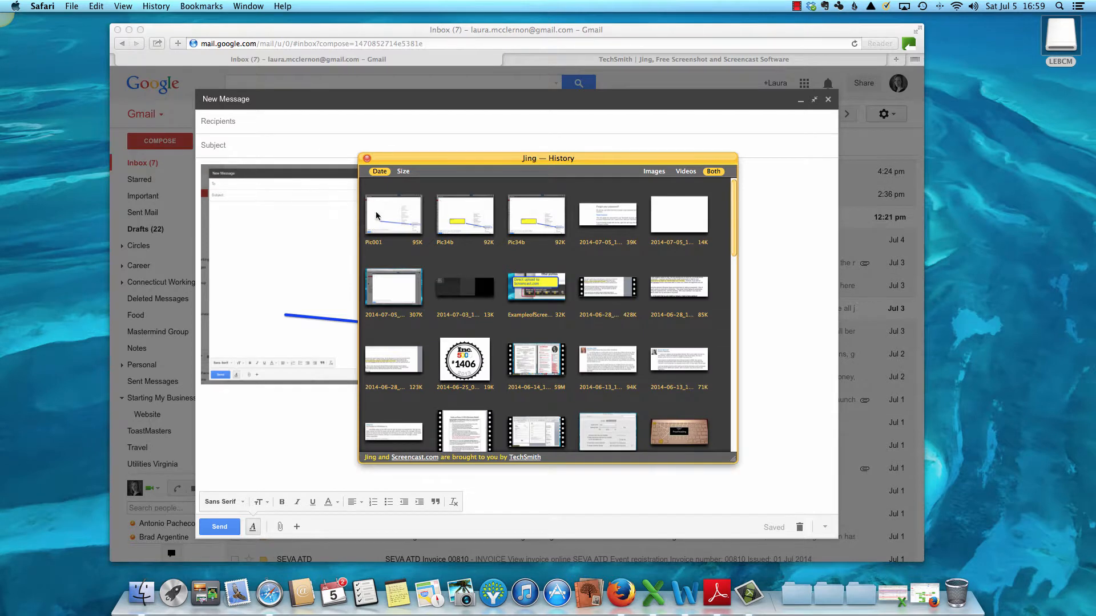
pyautogui.doubleClick(395, 220)
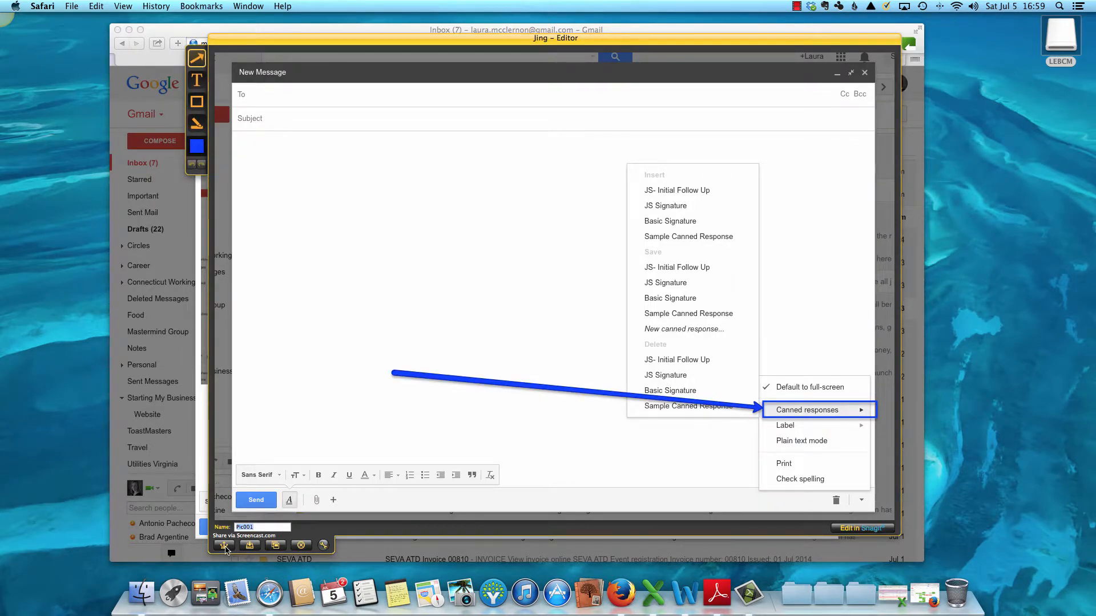
pyautogui.click(225, 546)
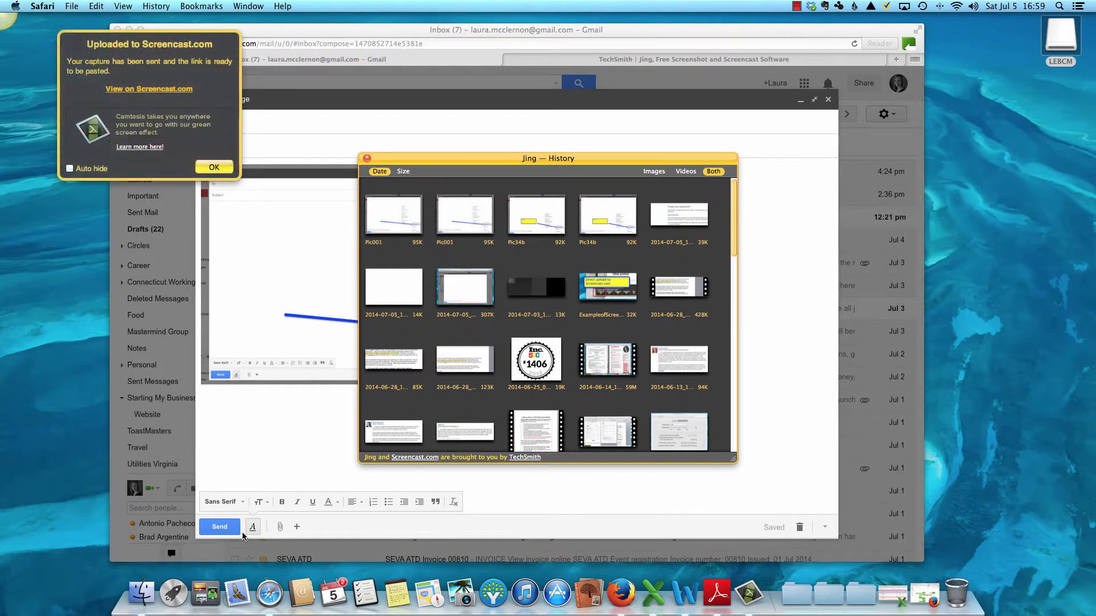
# Step: Close the upload notice and the Jing history, and paste the Screencast.com link below the image in the message
pyautogui.click(214, 166)
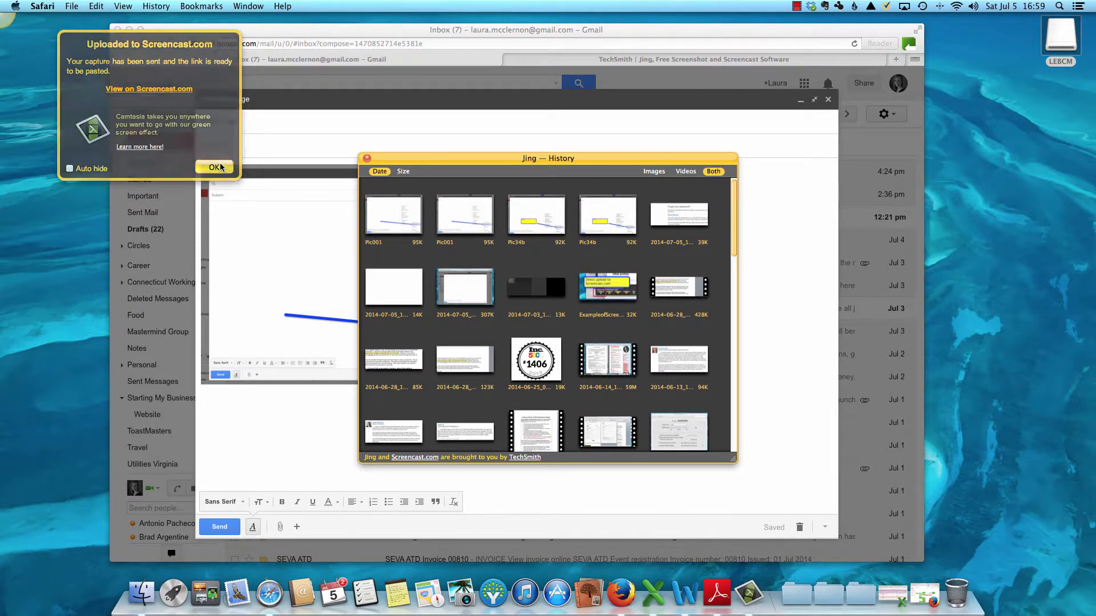
pyautogui.click(367, 159)
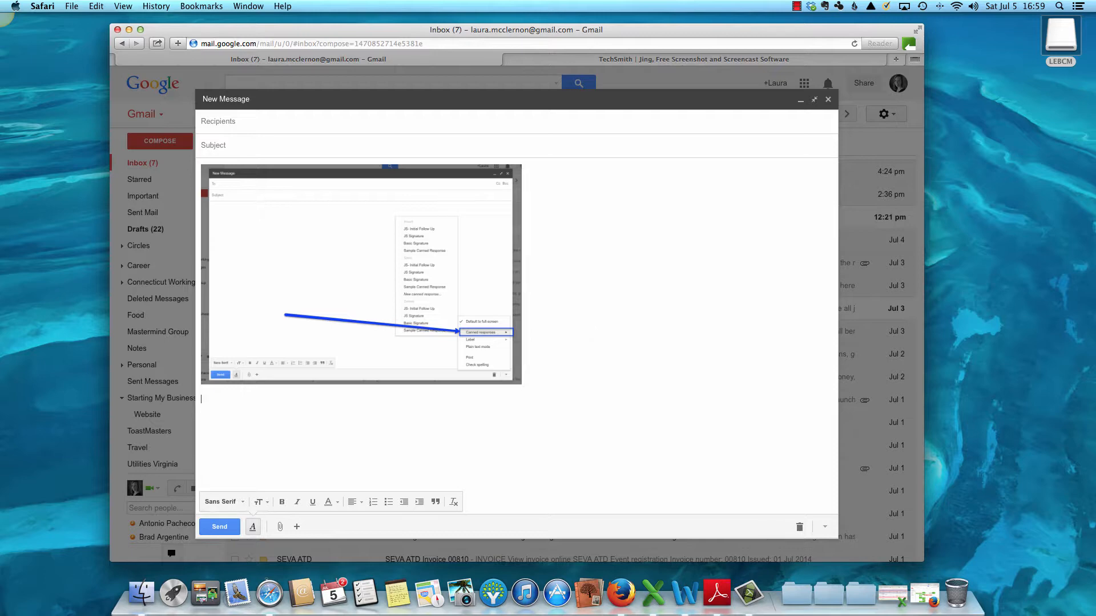
pyautogui.press('super+v')
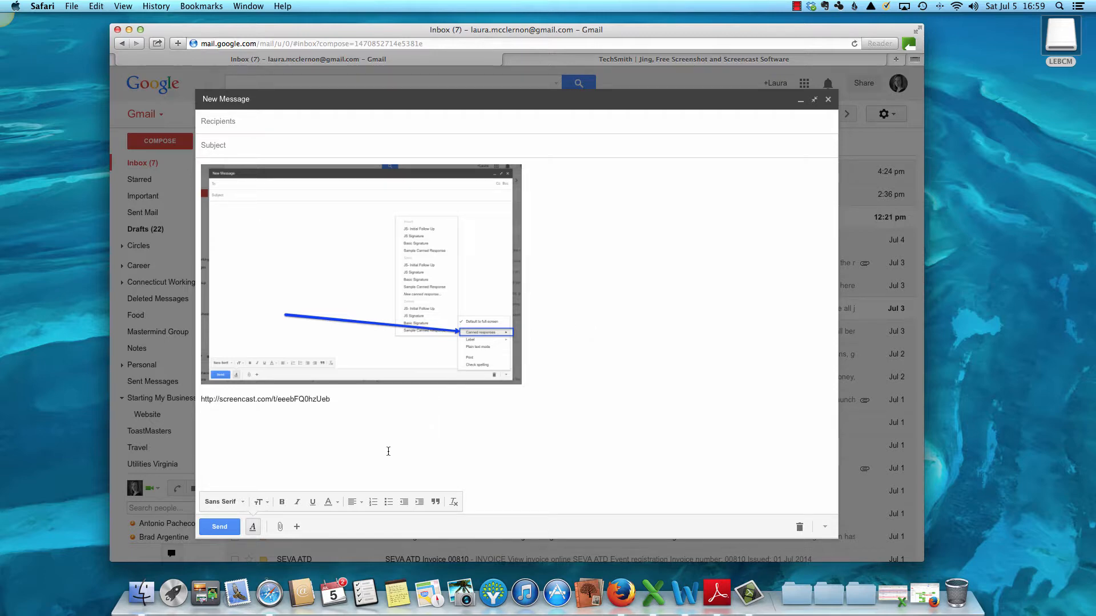
# Step: Open the pasted Screencast.com link in a new browser tab to view the capture, and return to the message
pyautogui.moveTo(347, 414); pyautogui.dragTo(191, 401)
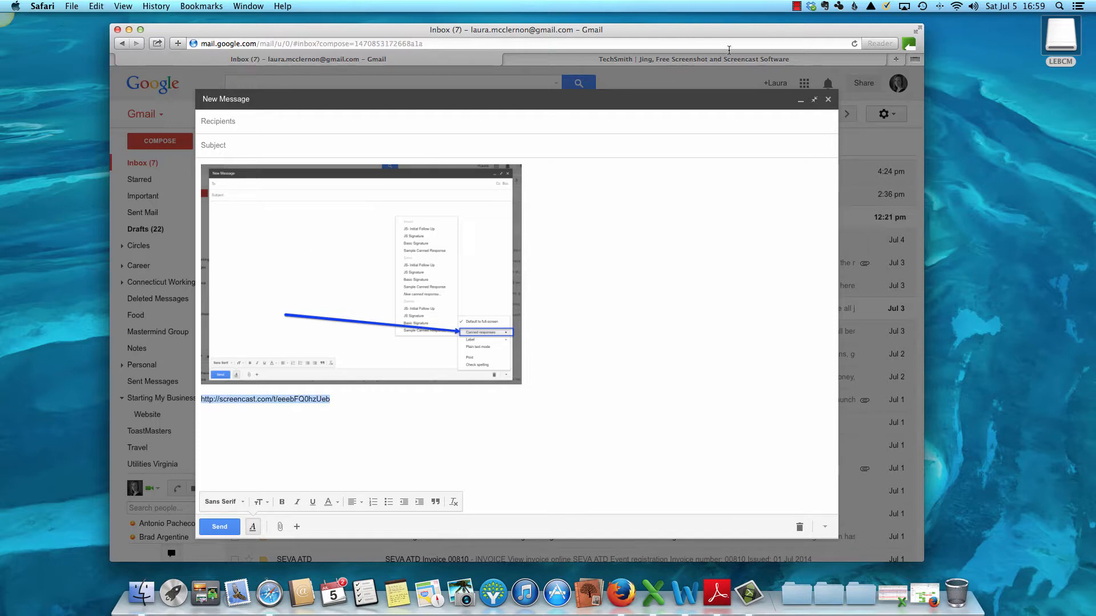
pyautogui.click(895, 60)
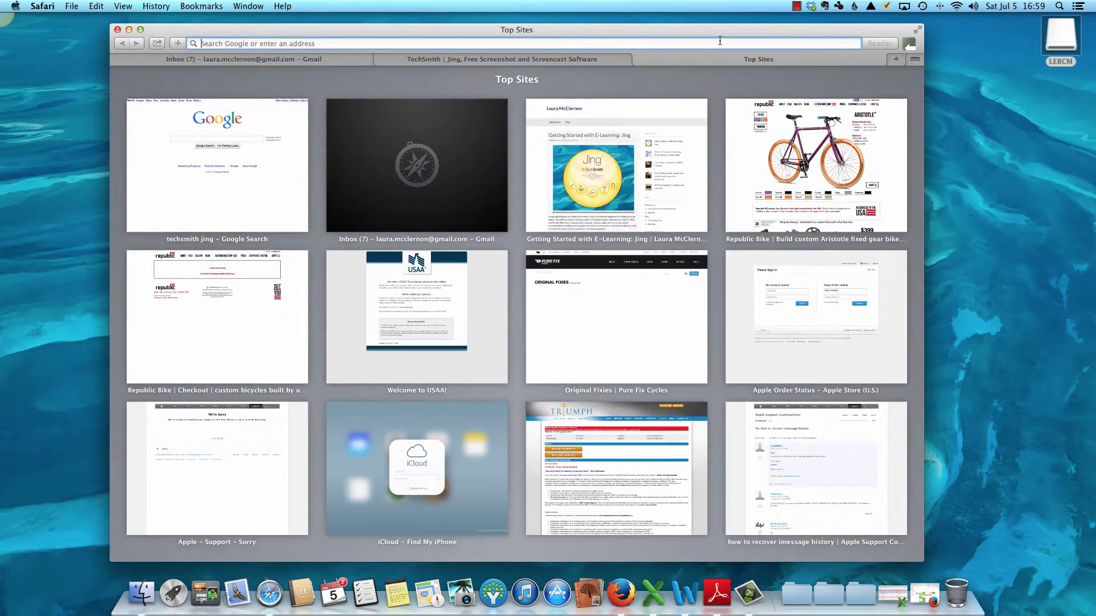
pyautogui.press('super+v')
pyautogui.press('Return')
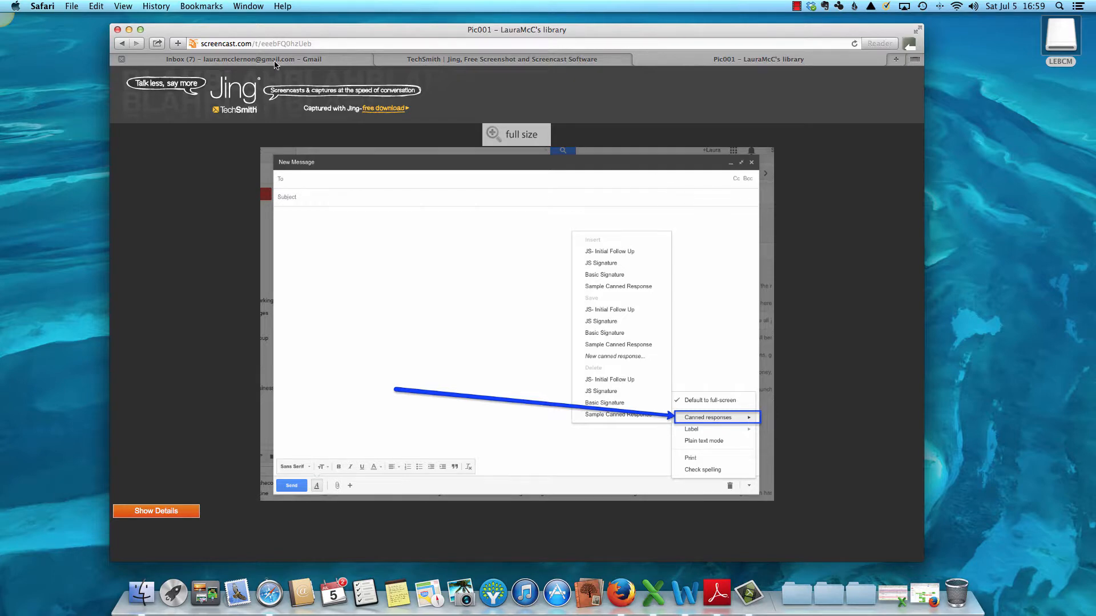
pyautogui.hotkey('ctrl', 'Tab')
pyautogui.click(549, 460)
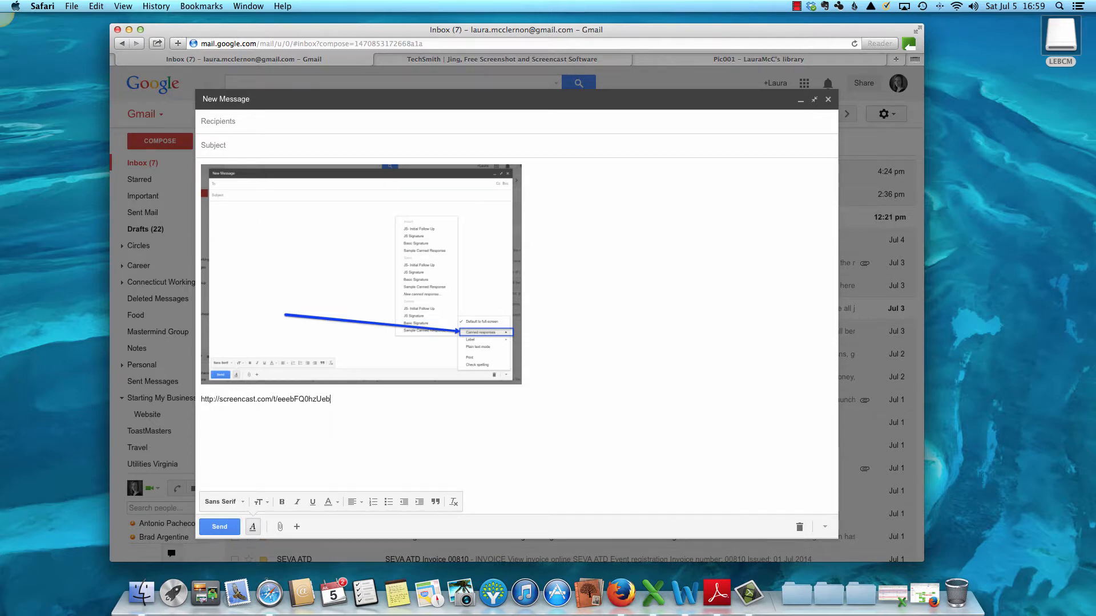
# Step: Record a short Jing video of a 1585 x 848 region around the browser window, stop it and discard the recording
pyautogui.moveTo(8, 20)
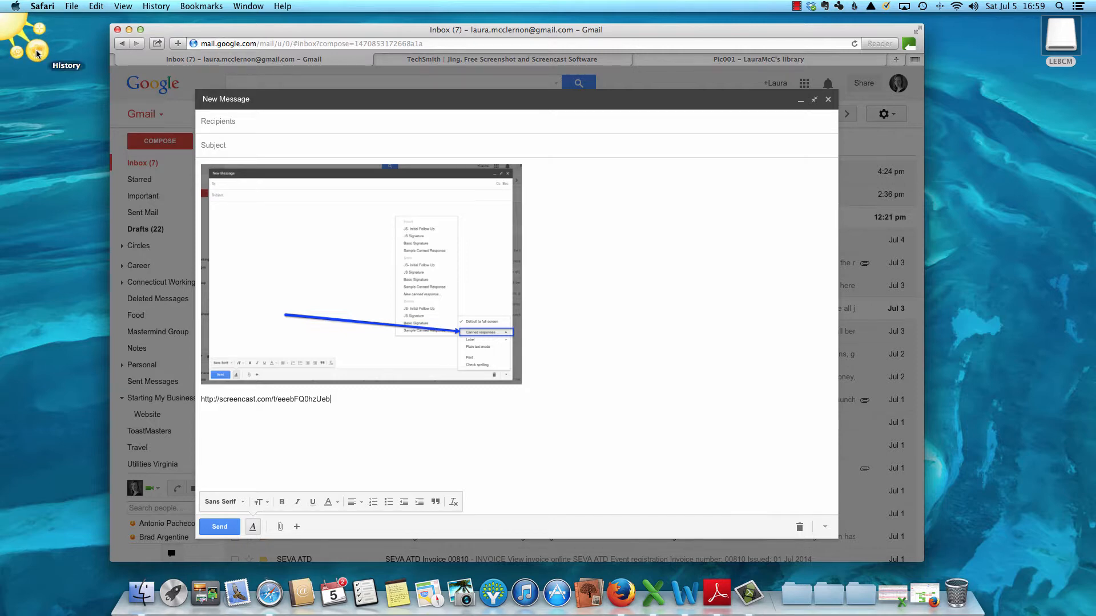
pyautogui.click(42, 30)
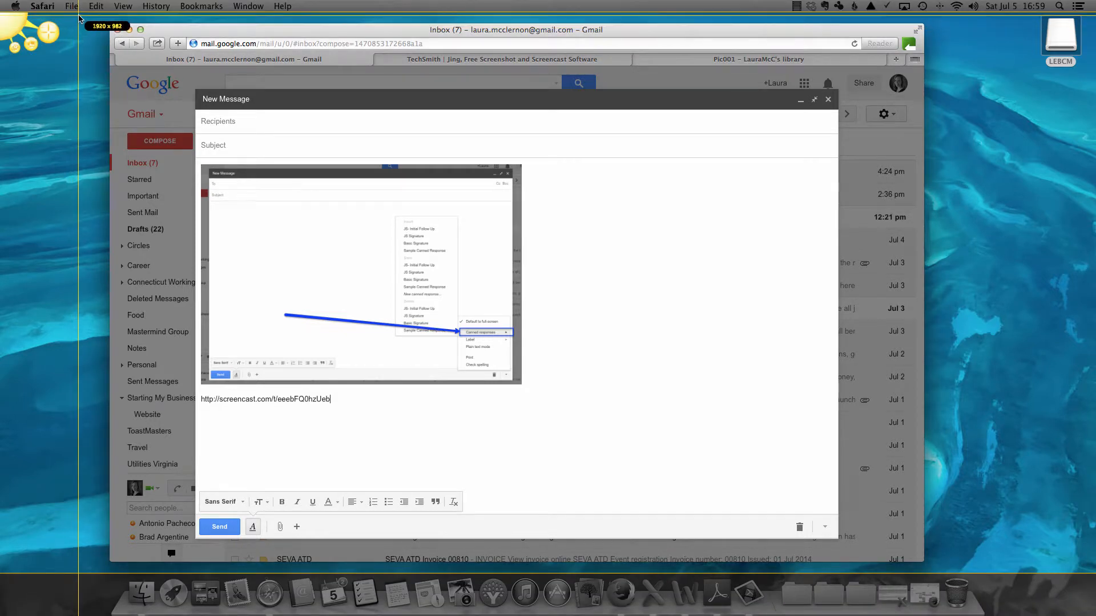
pyautogui.moveTo(79, 16); pyautogui.dragTo(983, 500)
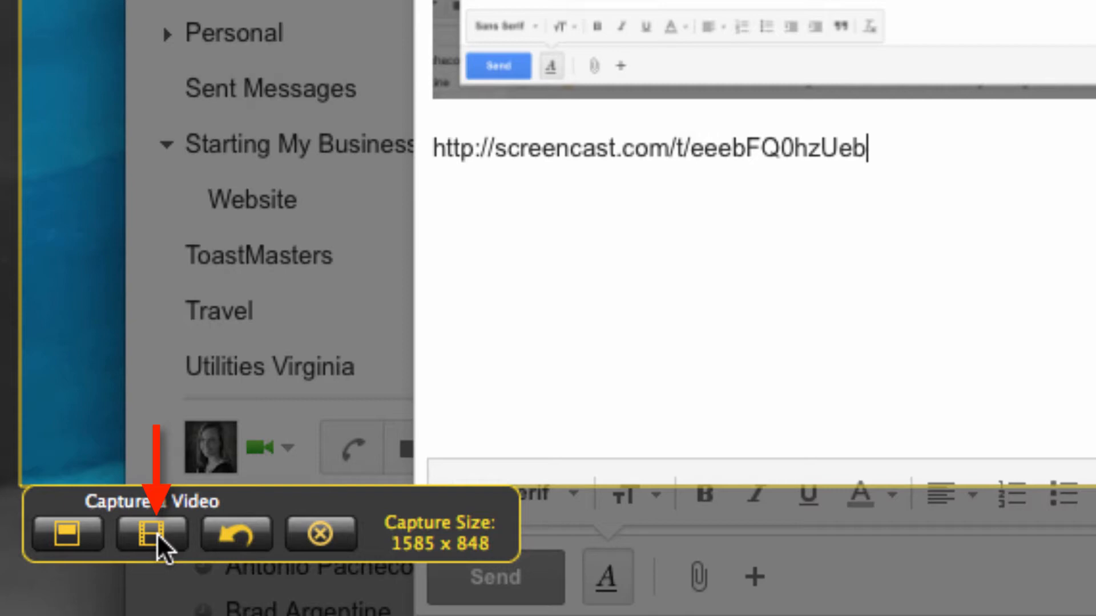
pyautogui.click(157, 533)
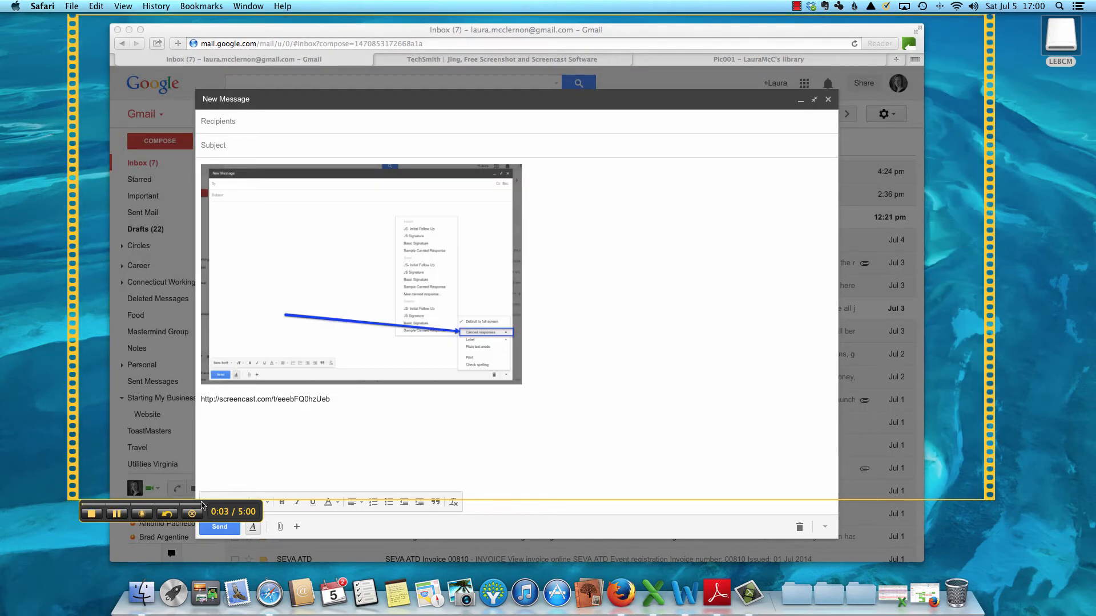
pyautogui.click(92, 515)
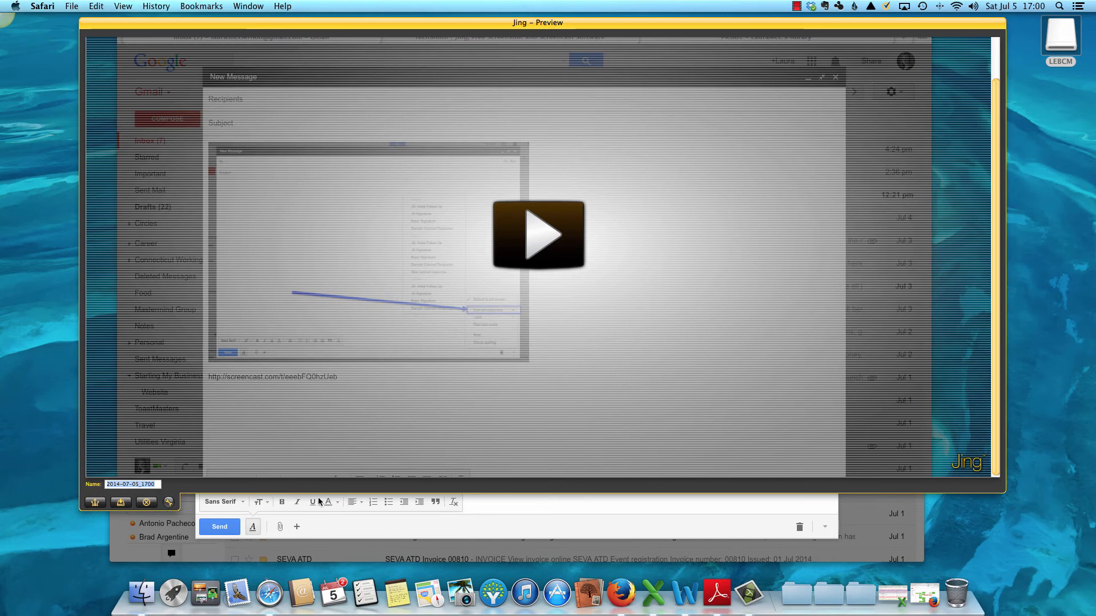
pyautogui.click(144, 505)
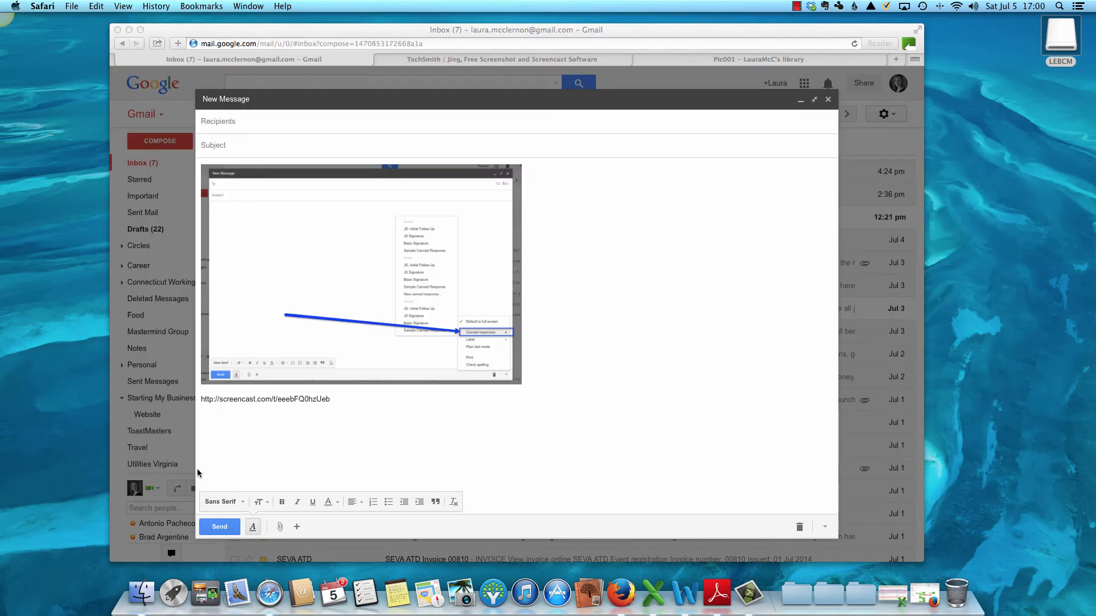
# Step: Switch to the TechSmith Jing product page in the browser
pyautogui.click(504, 57)
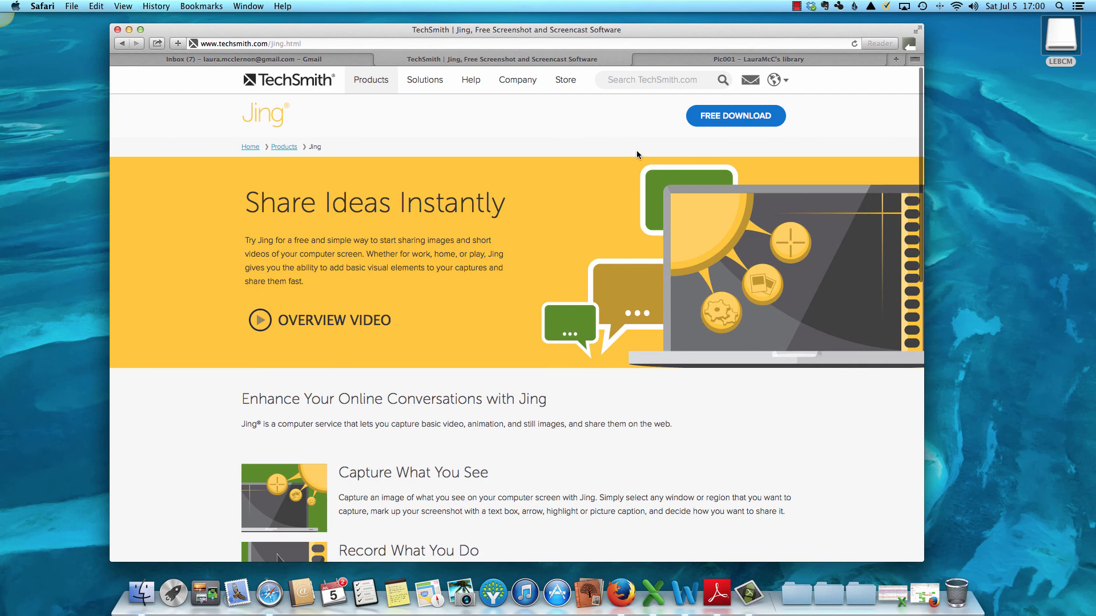